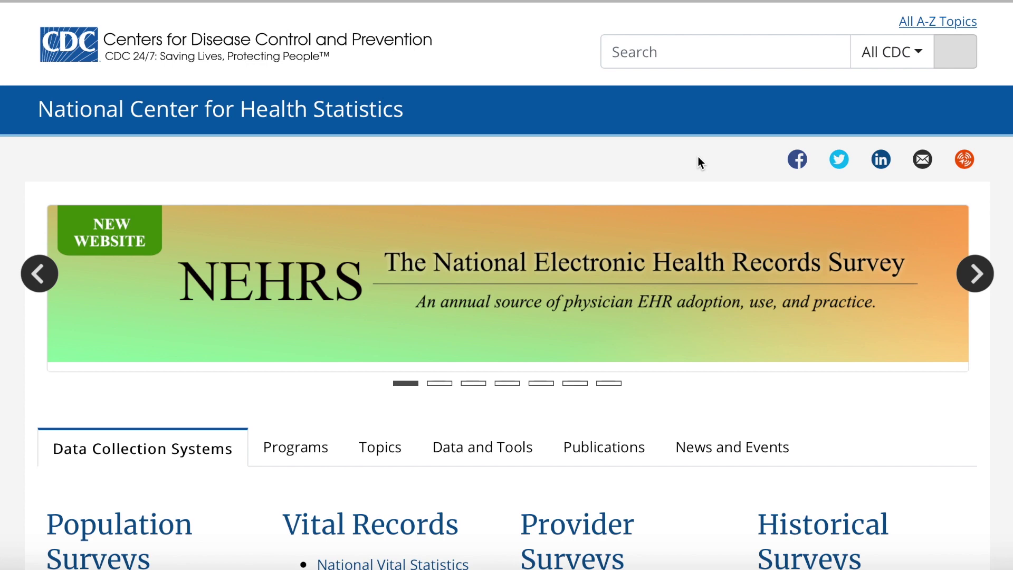
Browse the NCHS menu lists: programs, health topics, data tools, publications and news.
{"action": "scroll", "coordinate": [698, 157], "scroll_direction": "down", "scroll_amount": 4}
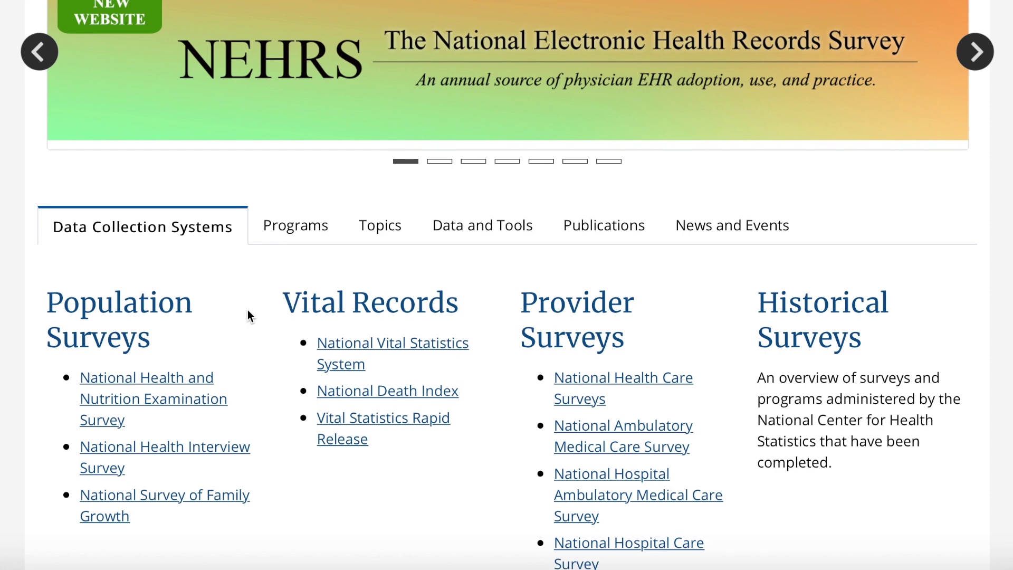
{"action": "left_click", "coordinate": [302, 230]}
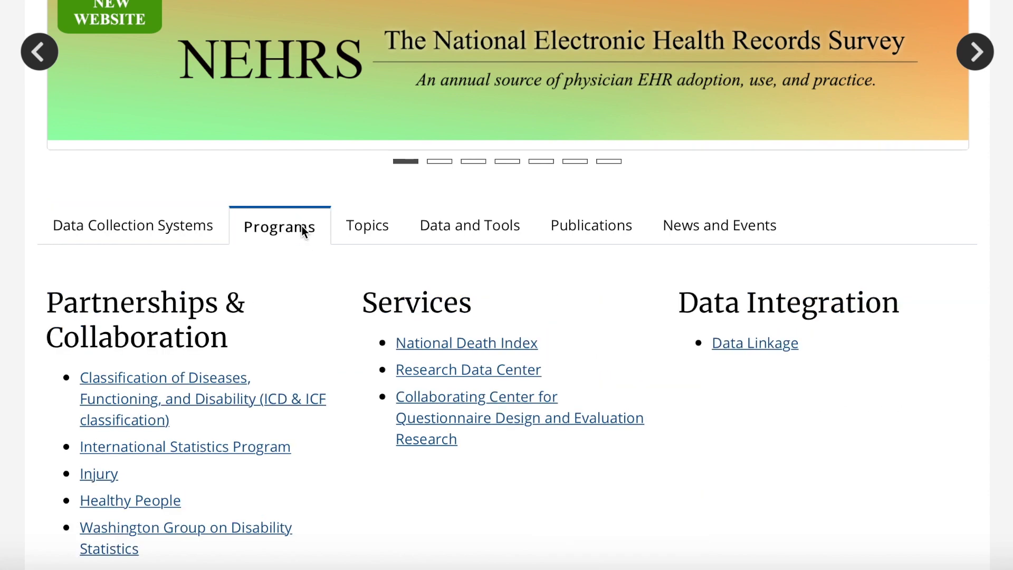
{"action": "left_click", "coordinate": [379, 228]}
{"action": "left_click", "coordinate": [441, 228]}
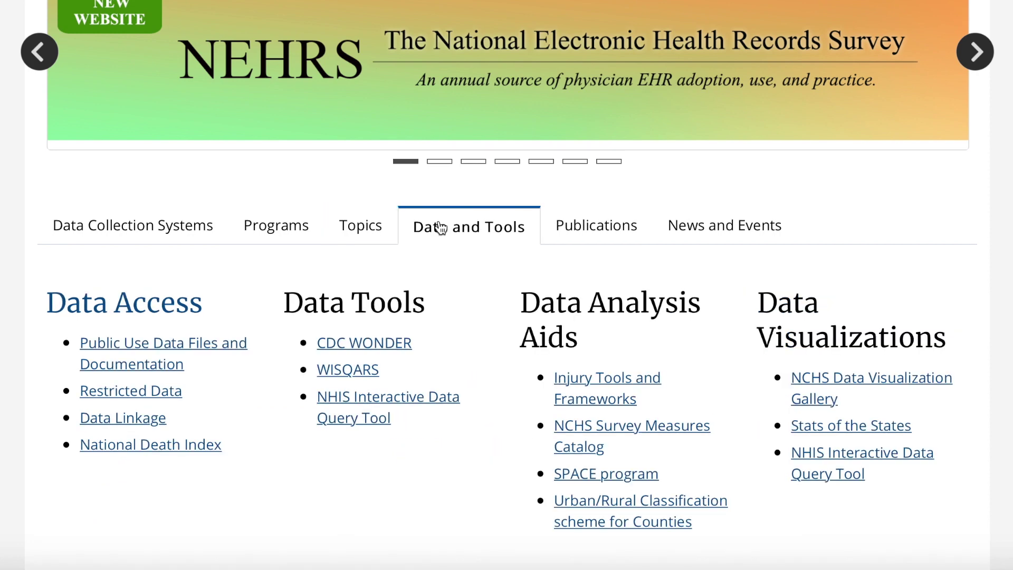
{"action": "left_click", "coordinate": [593, 230]}
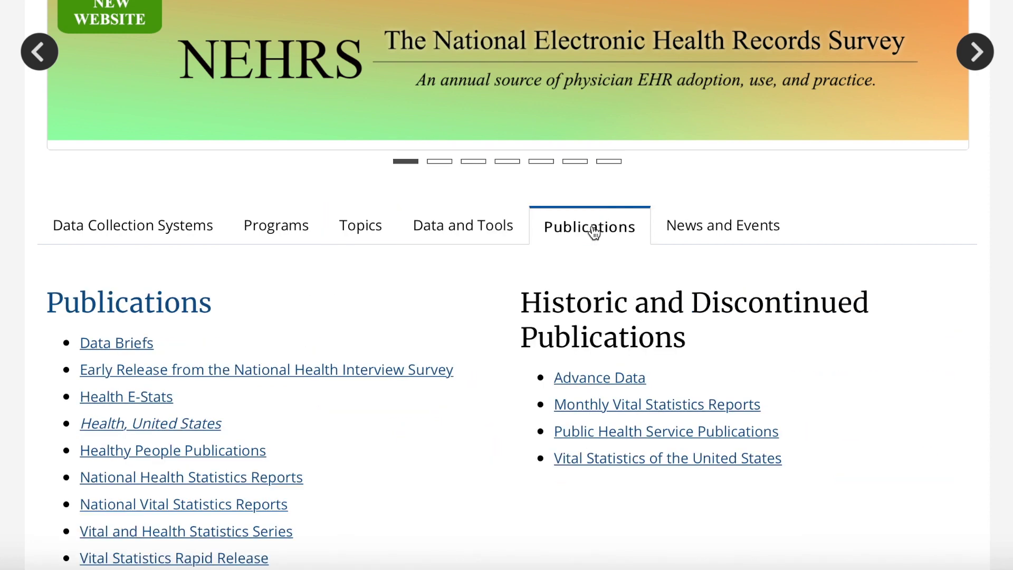
{"action": "left_click", "coordinate": [715, 227]}
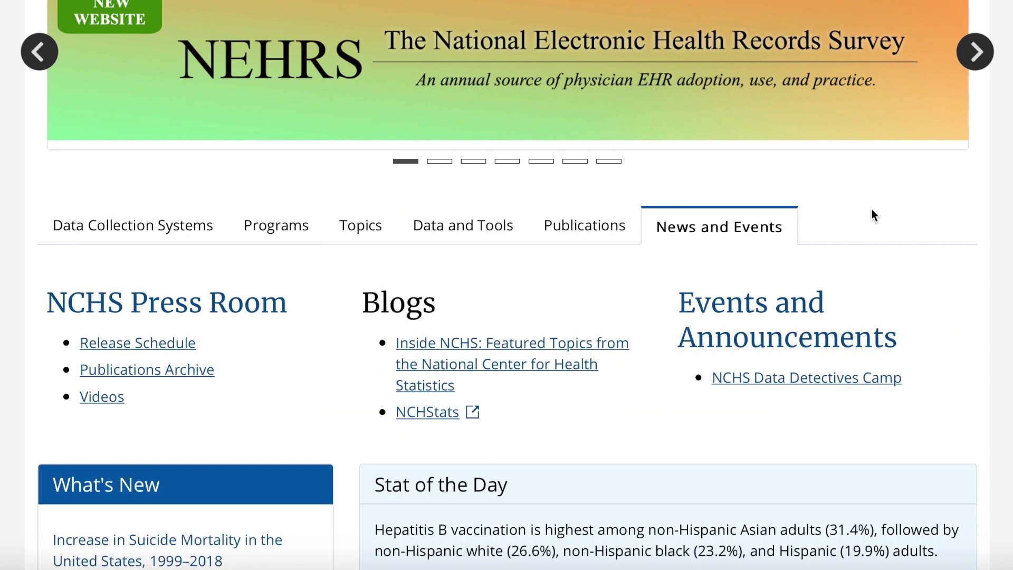
{"action": "left_click", "coordinate": [98, 231]}
Open the FastStats Infectious or Immune Diseases page from the Topics list.
{"action": "scroll", "coordinate": [98, 229], "scroll_direction": "down", "scroll_amount": 10}
{"action": "scroll", "coordinate": [99, 229], "scroll_direction": "down", "scroll_amount": 3}
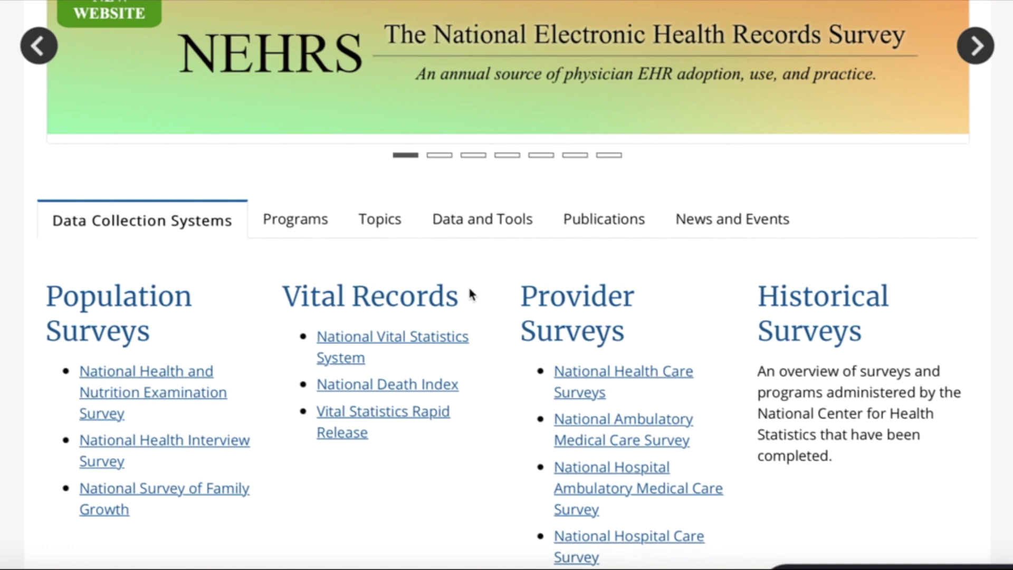
{"action": "left_click", "coordinate": [386, 224]}
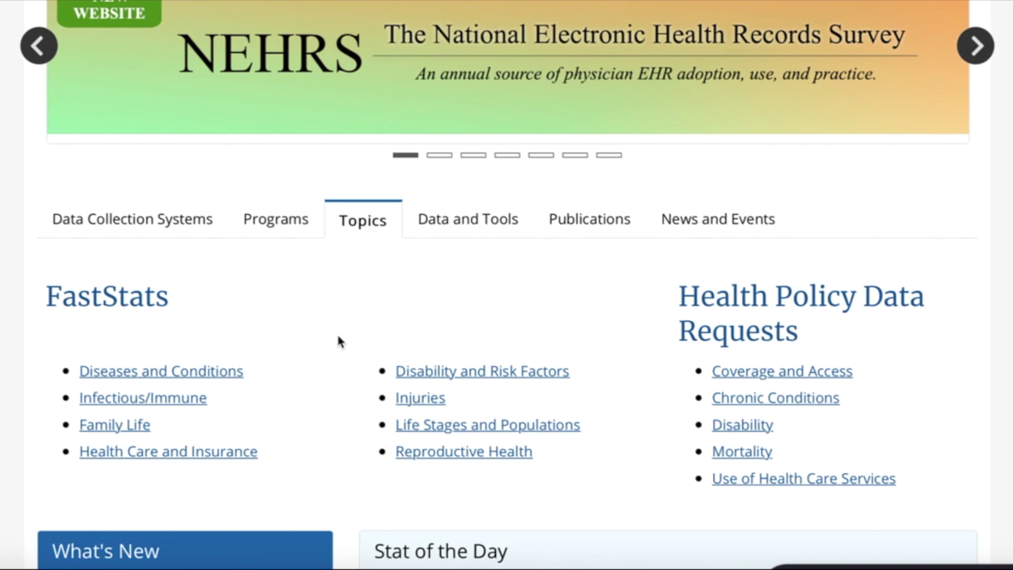
{"action": "left_click", "coordinate": [154, 397]}
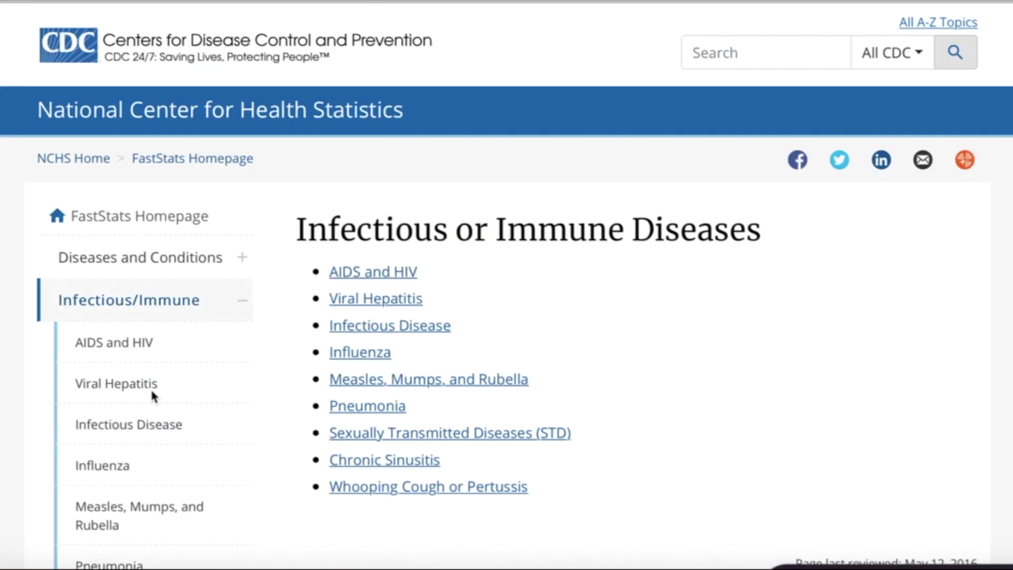
Open the Measles, Mumps, and Rubella page and highlight the 120 measles and 6,109 mumps cases.
{"action": "left_click", "coordinate": [425, 387]}
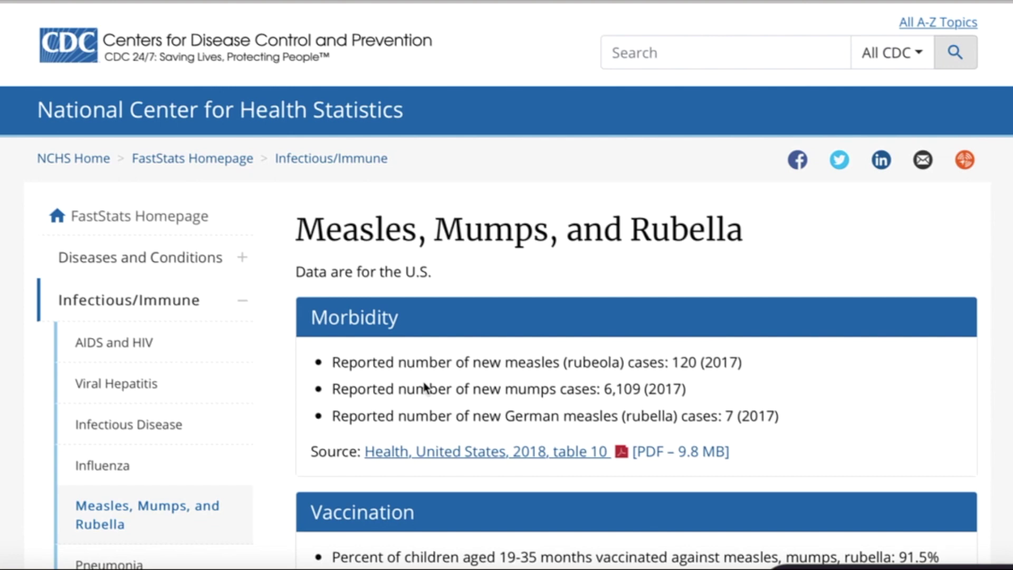
{"action": "scroll", "coordinate": [611, 283], "scroll_direction": "down", "scroll_amount": 1}
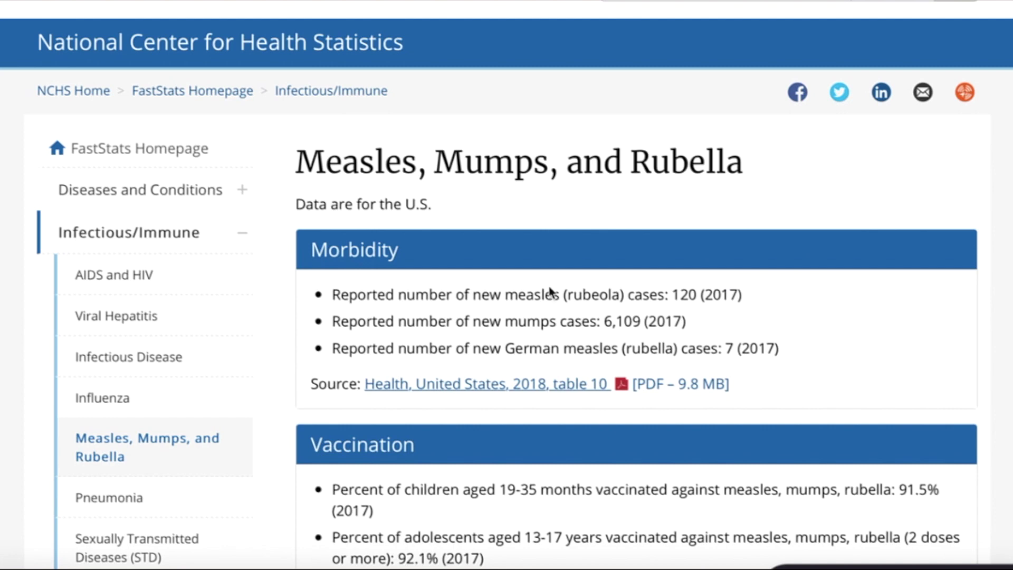
{"action": "left_click_drag", "start_coordinate": [484, 291], "coordinate": [770, 314]}
{"action": "scroll", "coordinate": [781, 335], "scroll_direction": "down", "scroll_amount": 3}
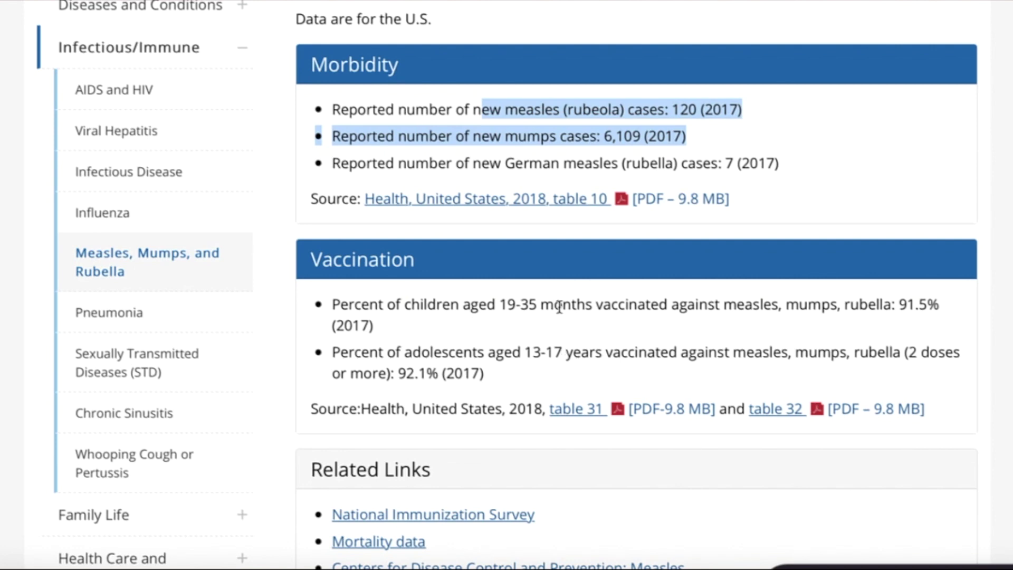
{"action": "scroll", "coordinate": [560, 306], "scroll_direction": "down", "scroll_amount": 1}
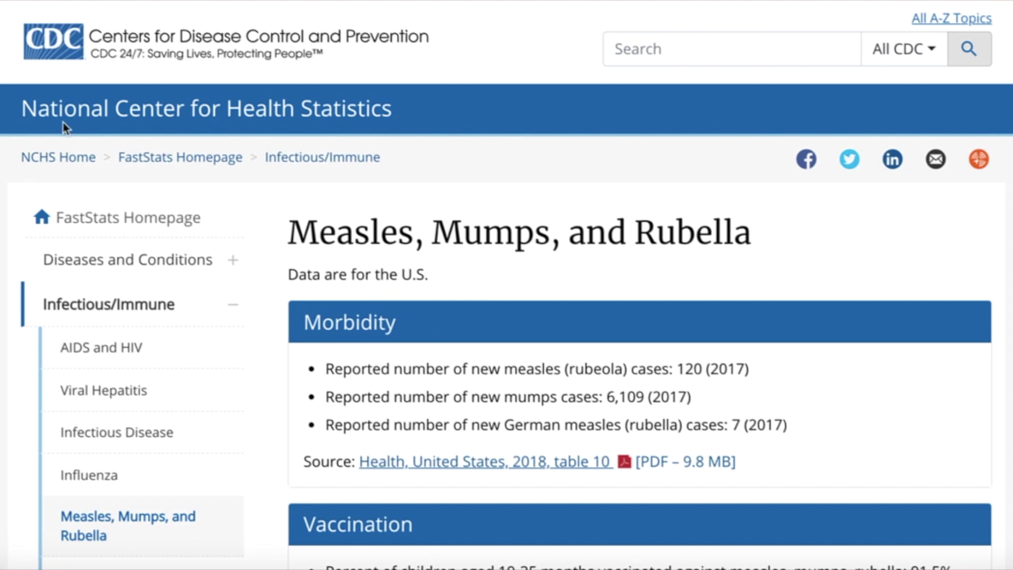
Return to the NCHS homepage and open Resources for Researchers.
{"action": "left_click", "coordinate": [65, 160]}
{"action": "scroll", "coordinate": [527, 452], "scroll_direction": "down", "scroll_amount": 12}
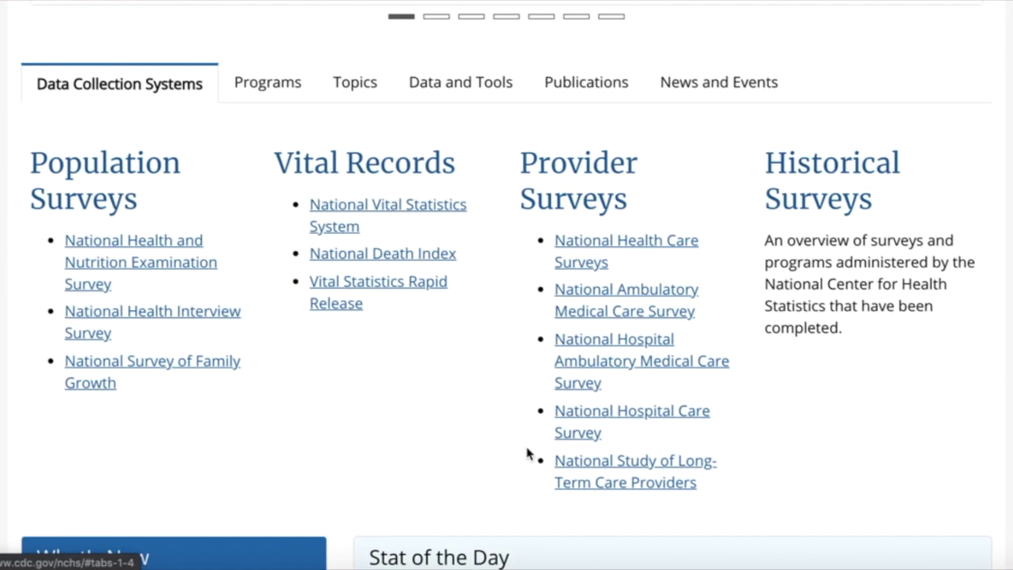
{"action": "scroll", "coordinate": [527, 452], "scroll_direction": "down", "scroll_amount": 5}
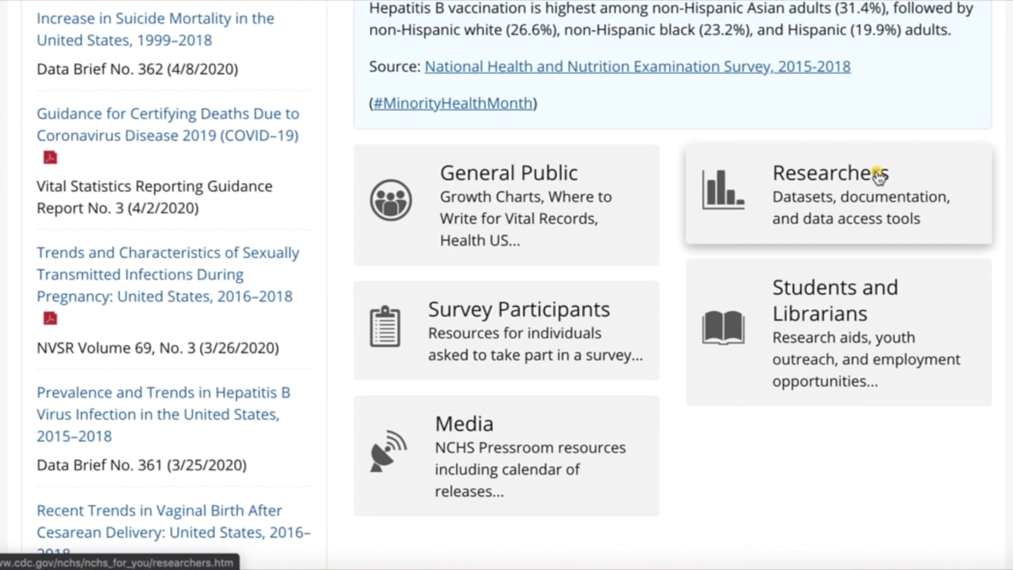
{"action": "left_click", "coordinate": [877, 176]}
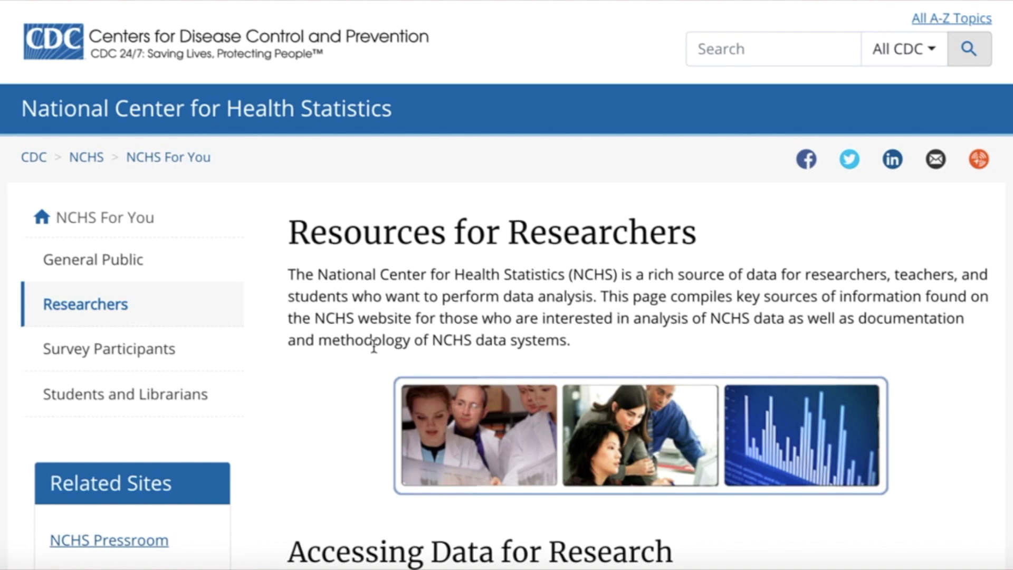
Go to Public-use Data Files and Documentation and open the National Immunization Survey files.
{"action": "scroll", "coordinate": [370, 345], "scroll_direction": "down", "scroll_amount": 4}
{"action": "scroll", "coordinate": [362, 358], "scroll_direction": "down", "scroll_amount": 5}
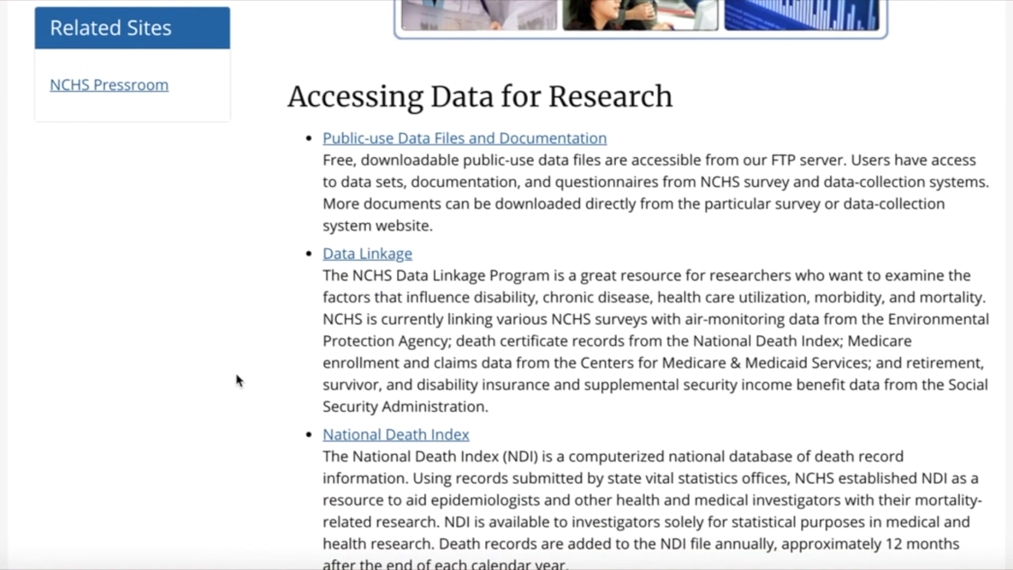
{"action": "left_click", "coordinate": [406, 139]}
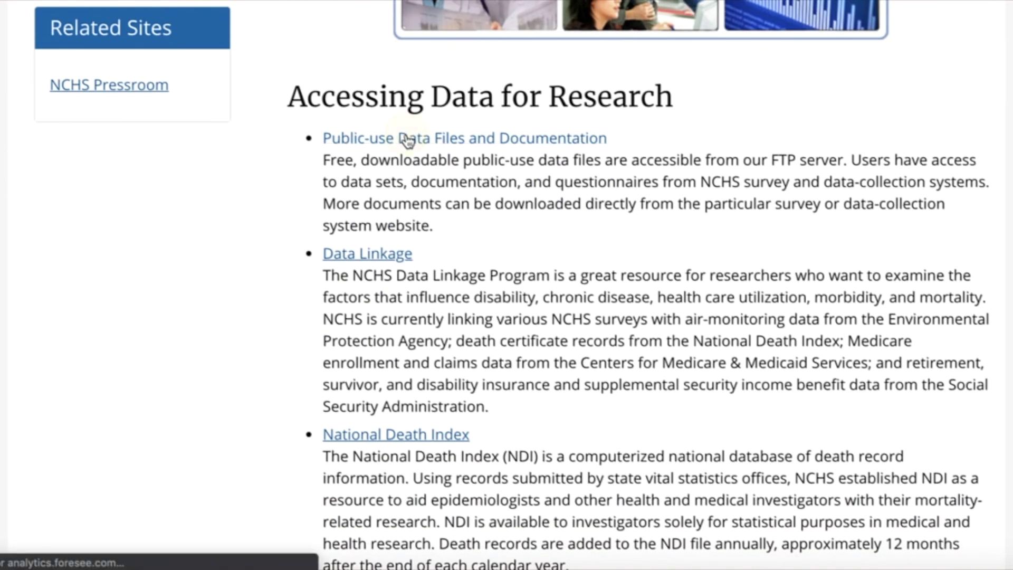
{"action": "scroll", "coordinate": [301, 319], "scroll_direction": "down", "scroll_amount": 10}
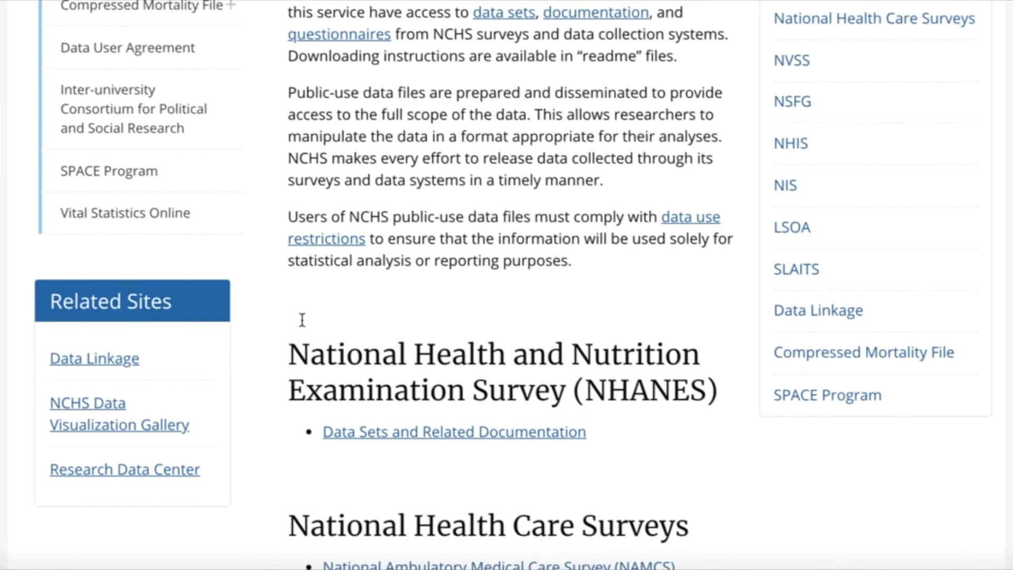
{"action": "scroll", "coordinate": [302, 319], "scroll_direction": "down", "scroll_amount": 13}
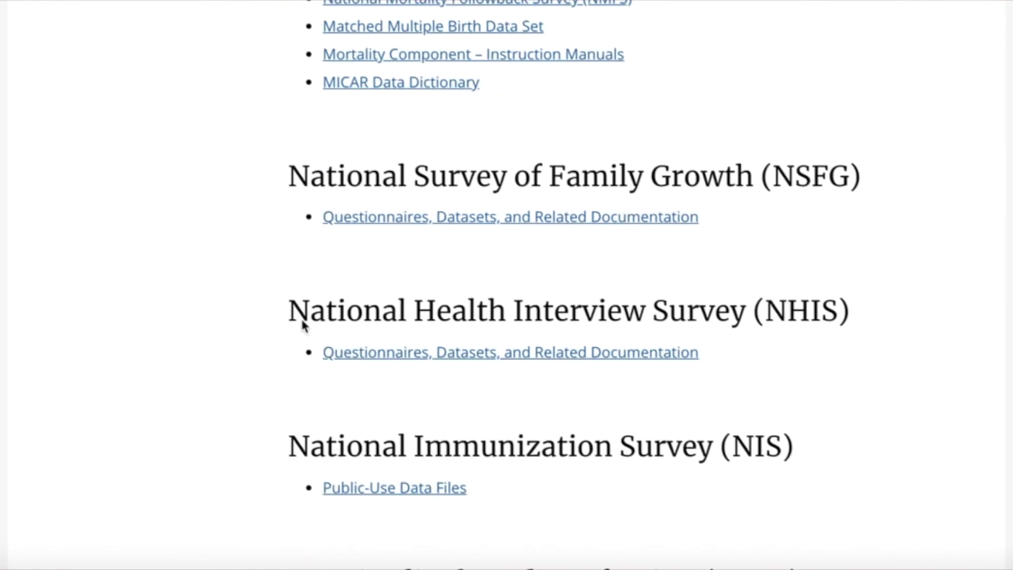
{"action": "scroll", "coordinate": [316, 338], "scroll_direction": "down", "scroll_amount": 1}
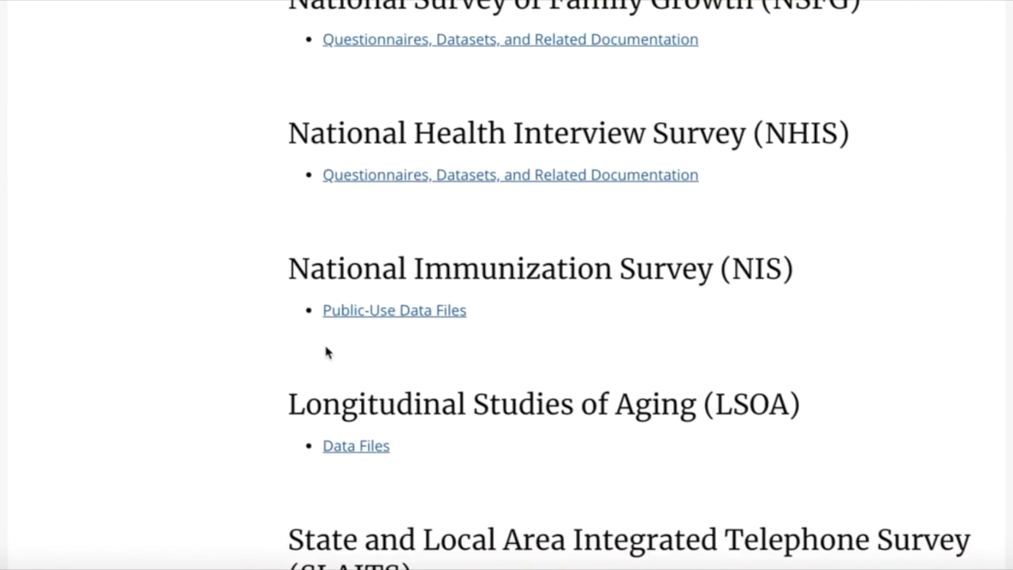
{"action": "left_click", "coordinate": [396, 317]}
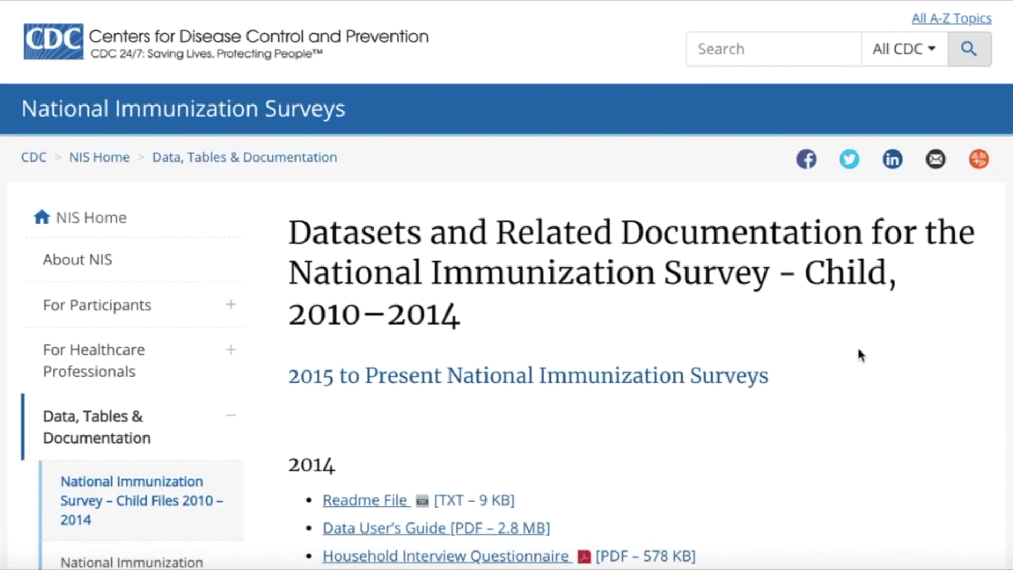
Download the 2014 NIS Dataset DAT file and SAS Input Statements file.
{"action": "scroll", "coordinate": [856, 354], "scroll_direction": "down", "scroll_amount": 6}
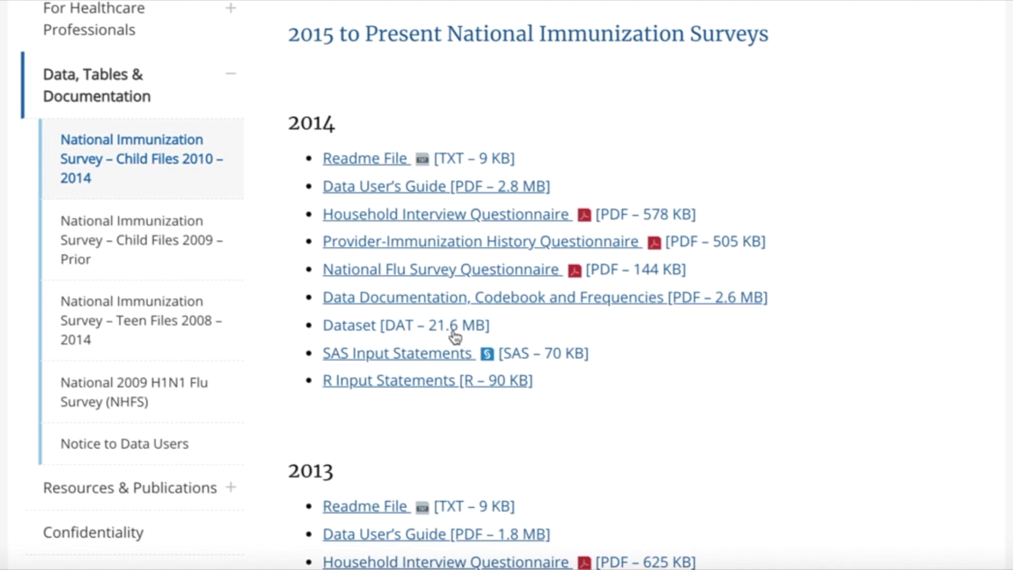
{"action": "left_click", "coordinate": [441, 356]}
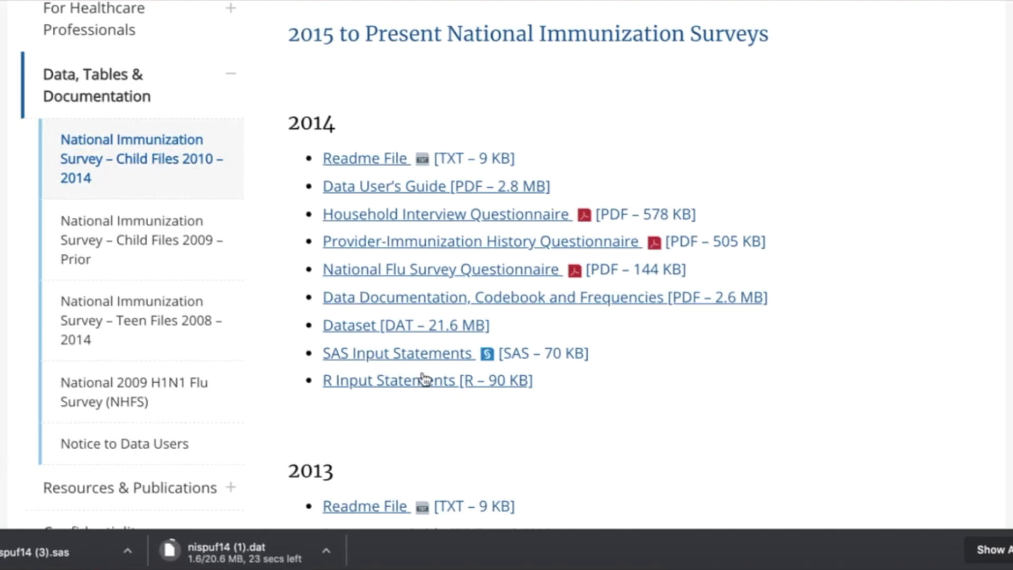
{"action": "left_click", "coordinate": [420, 355]}
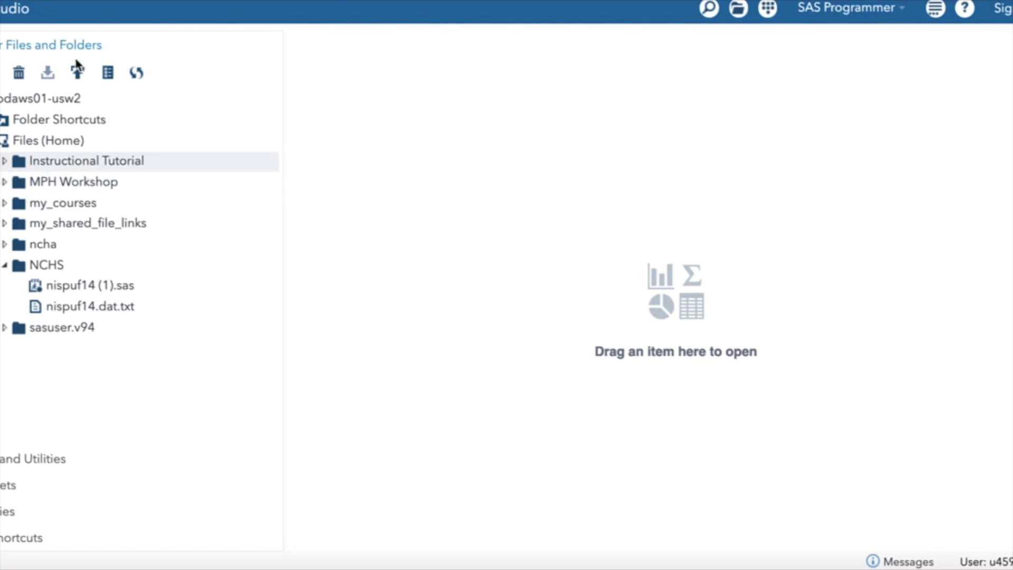
Upload nispuf14 (1).dat and nispuf14 (3).sas from Downloads into the Instructional Tutorial folder.
{"action": "left_click", "coordinate": [78, 75]}
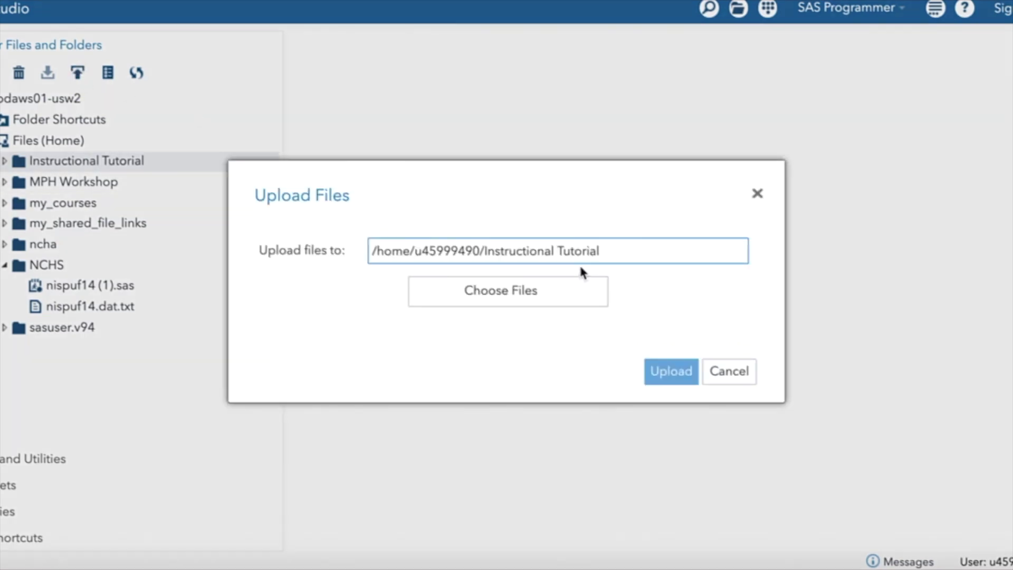
{"action": "left_click", "coordinate": [510, 294]}
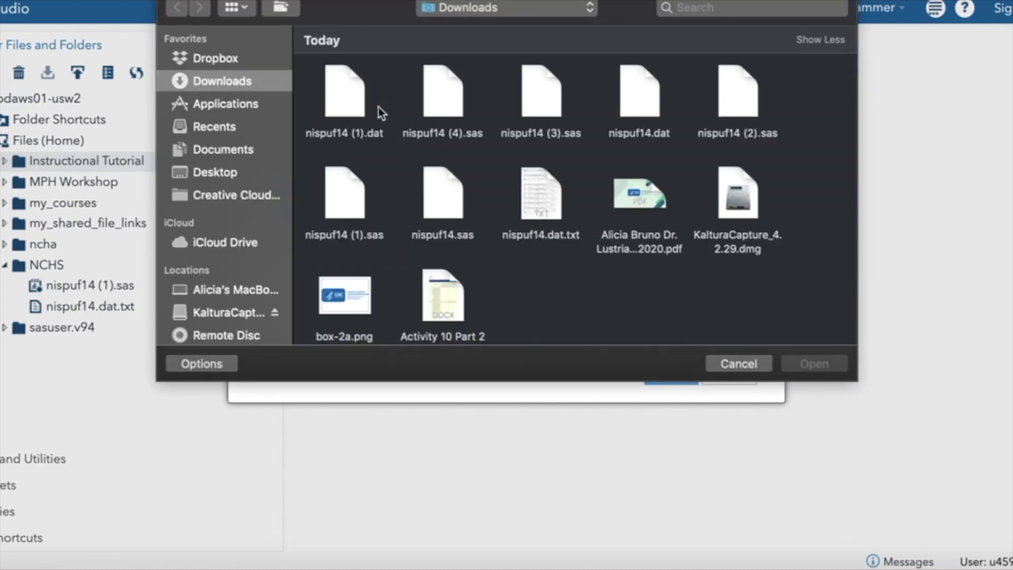
{"action": "left_click", "coordinate": [356, 98]}
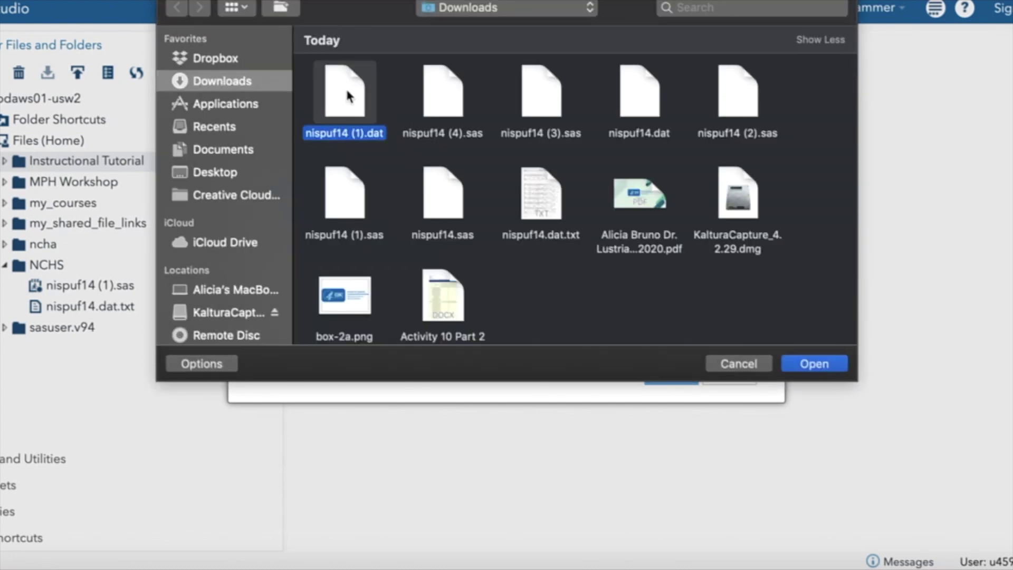
{"action": "left_click", "coordinate": [563, 95], "text": "super"}
{"action": "left_click", "coordinate": [832, 363]}
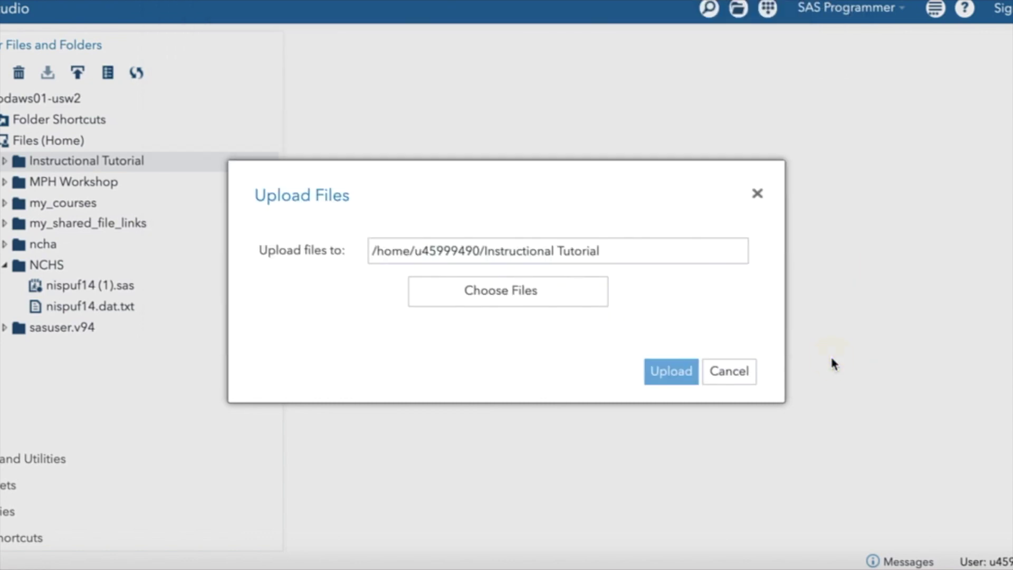
{"action": "left_click", "coordinate": [668, 475]}
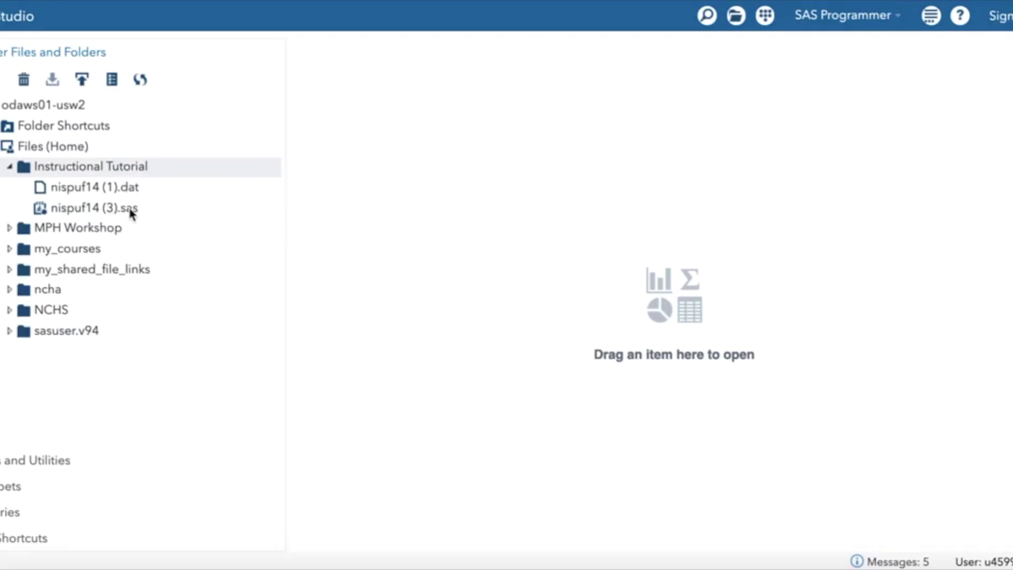
Open nispuf14 (3).sas and set the LIBNAME PUF path to the Instructional Tutorial folder.
{"action": "double_click", "coordinate": [85, 209]}
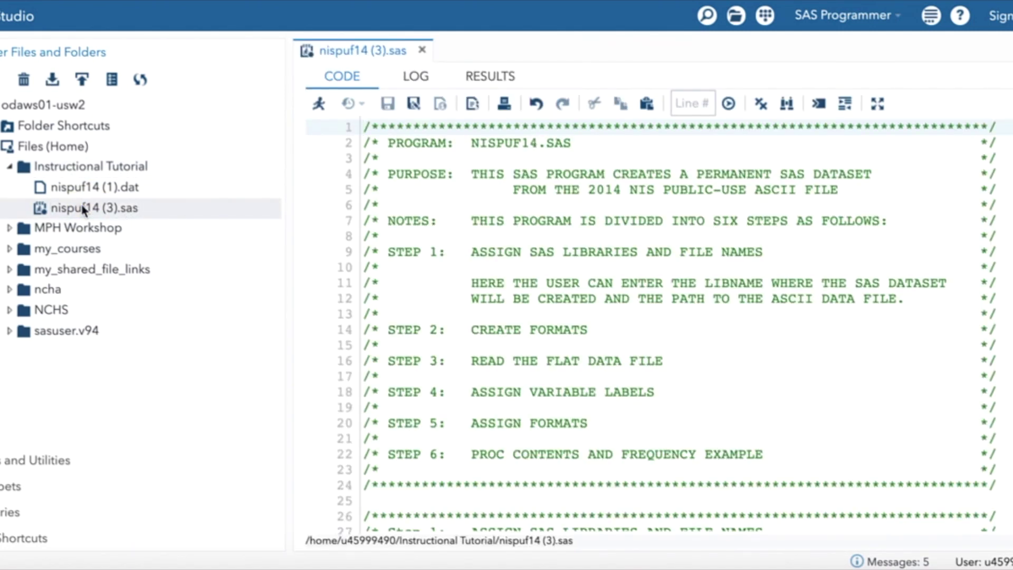
{"action": "scroll", "coordinate": [561, 311], "scroll_direction": "down", "scroll_amount": 8}
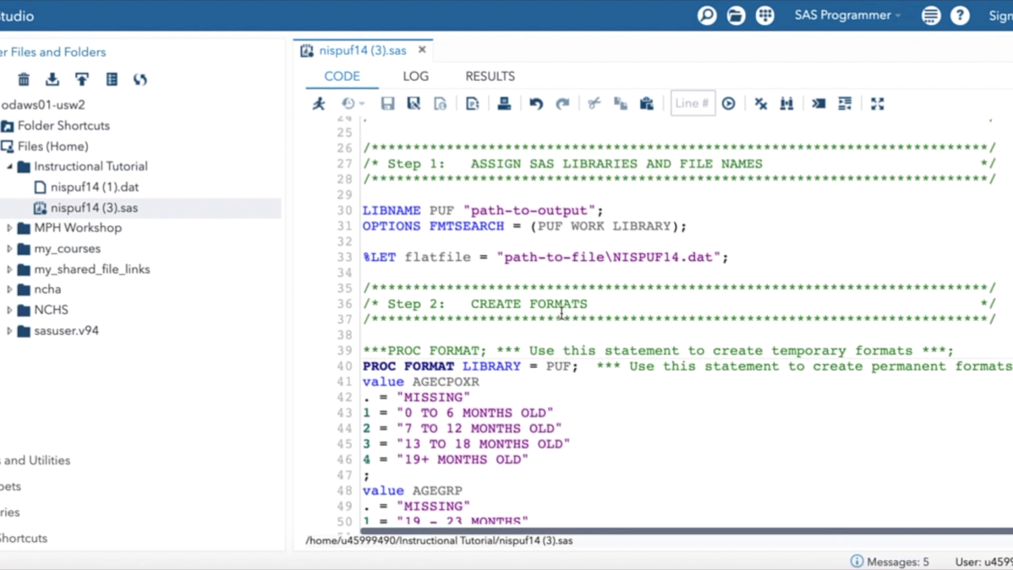
{"action": "left_click", "coordinate": [584, 209]}
{"action": "left_click_drag", "start_coordinate": [578, 208], "coordinate": [474, 203]}
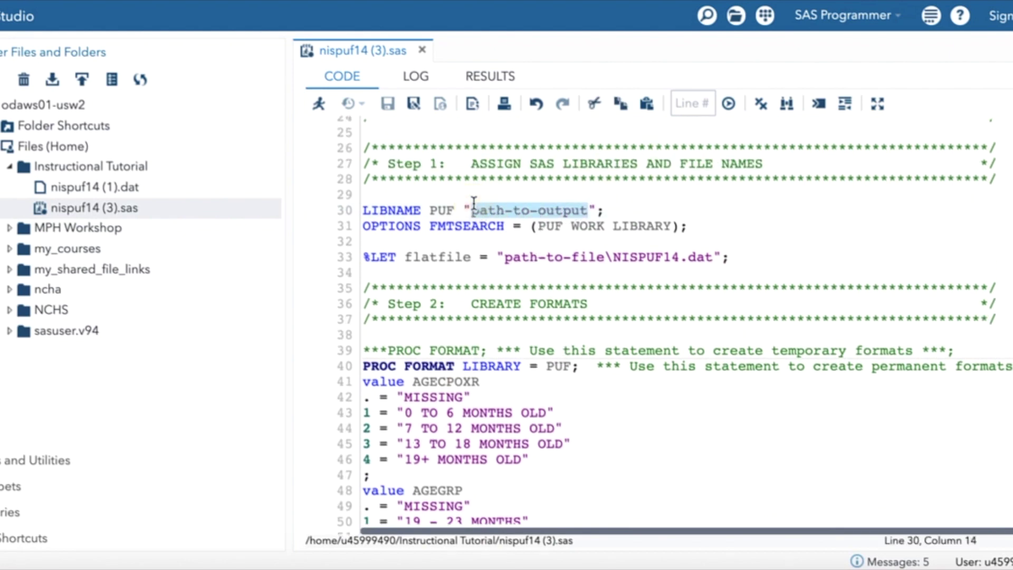
{"action": "key", "text": "BackSpace"}
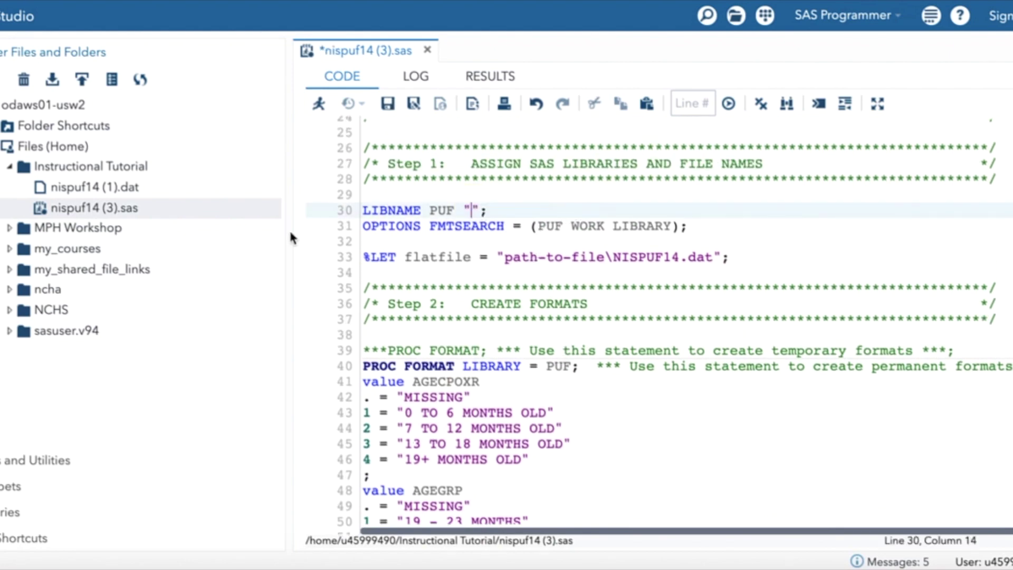
{"action": "left_click", "coordinate": [76, 168]}
{"action": "right_click", "coordinate": [77, 169]}
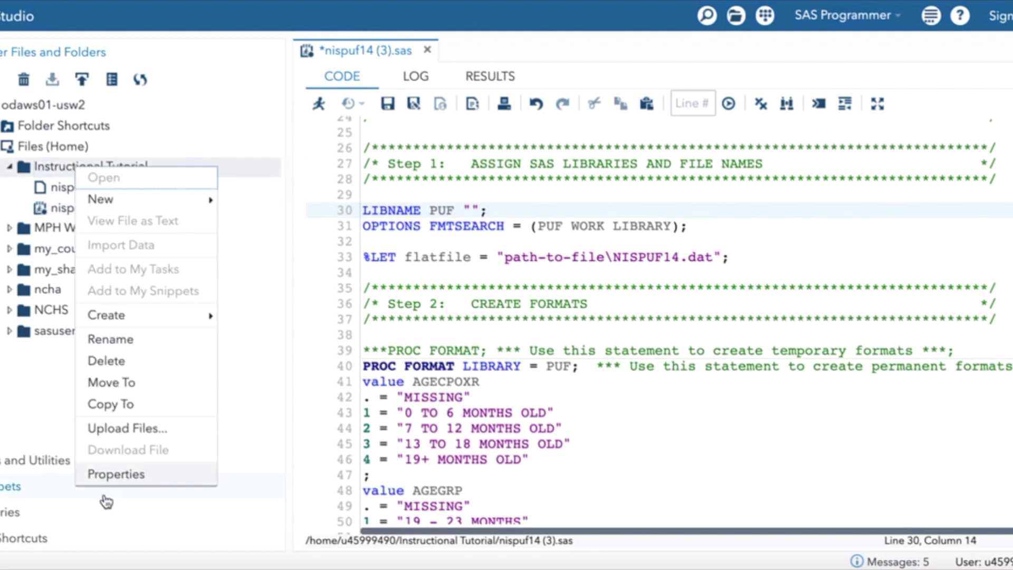
{"action": "left_click", "coordinate": [103, 474]}
{"action": "left_click_drag", "start_coordinate": [613, 286], "coordinate": [384, 284]}
{"action": "key", "text": "ctrl+c"}
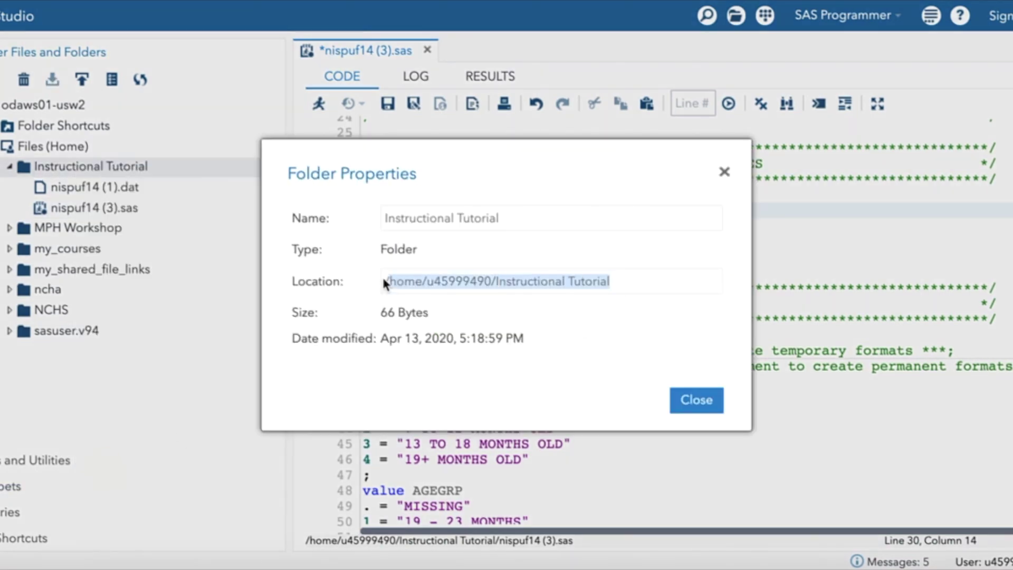
{"action": "left_click", "coordinate": [697, 399]}
{"action": "left_click", "coordinate": [471, 208]}
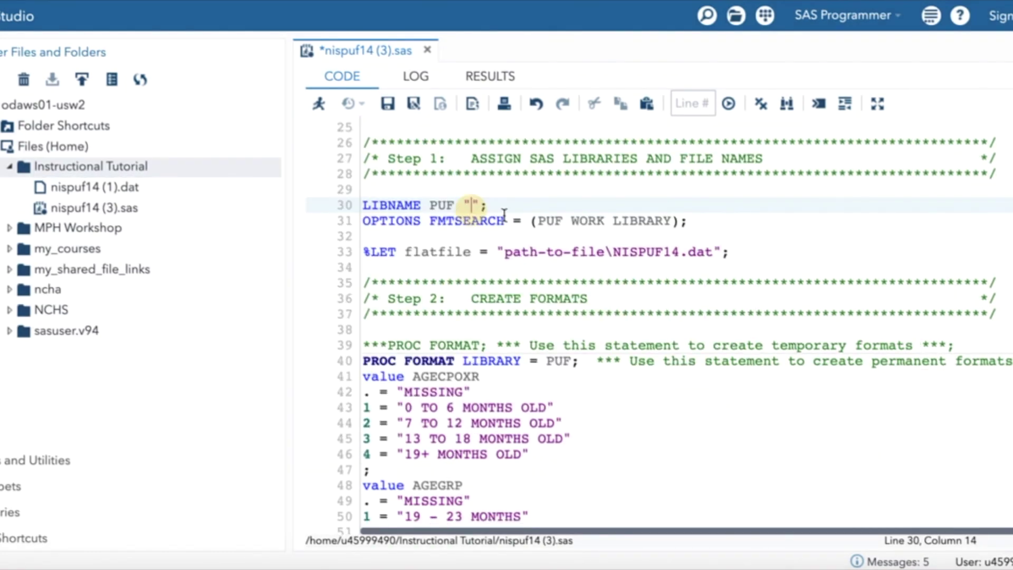
{"action": "key", "text": "ctrl+v"}
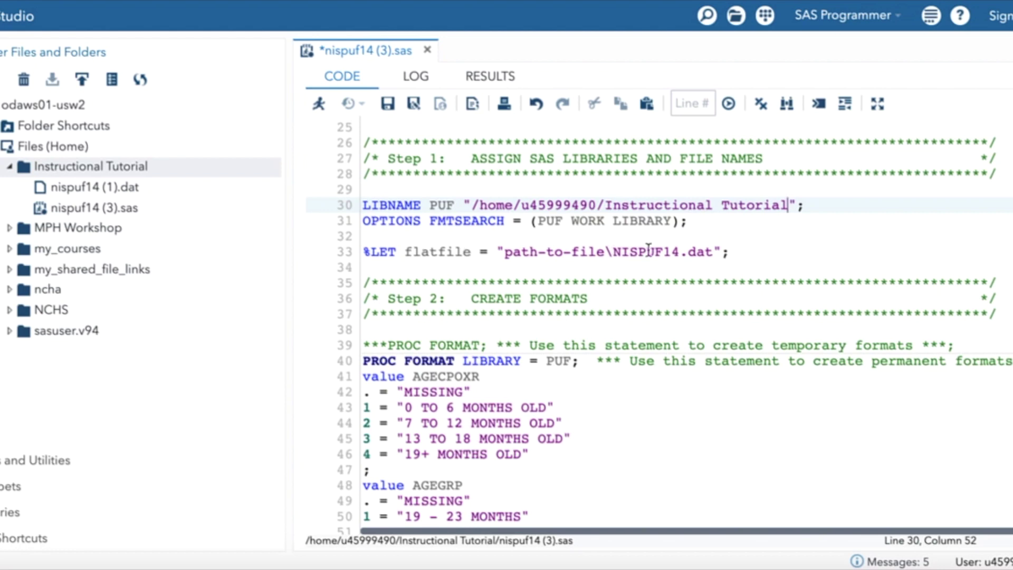
Replace the flatfile placeholder with the full location path of nispuf14 (1).dat.
{"action": "left_click_drag", "start_coordinate": [714, 252], "coordinate": [507, 255]}
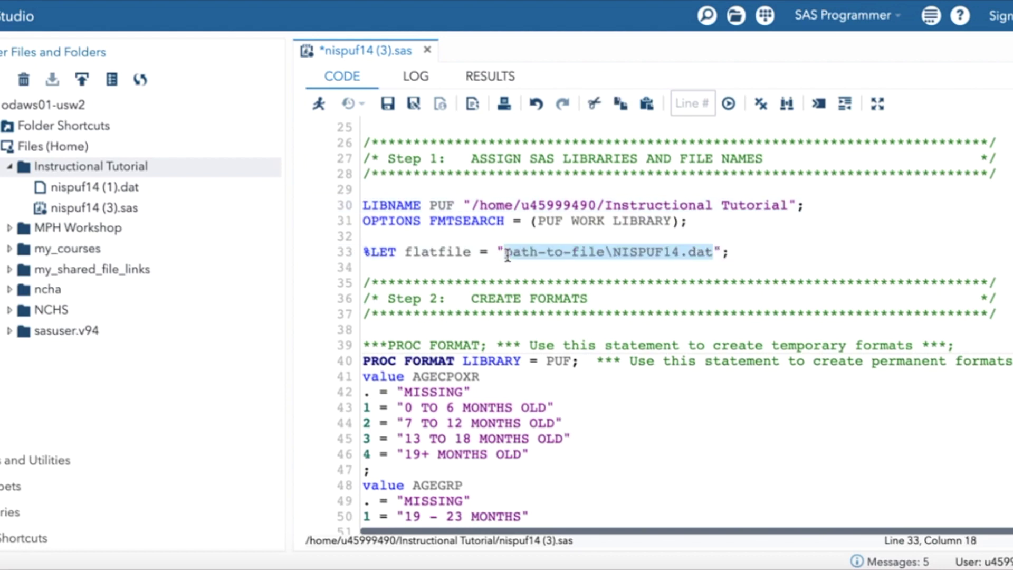
{"action": "key", "text": "BackSpace"}
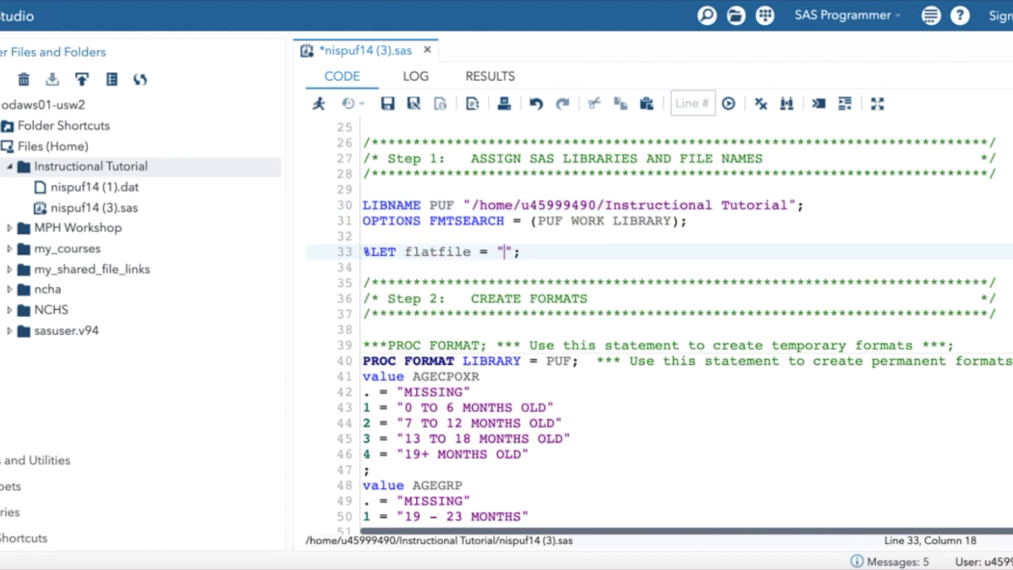
{"action": "left_click", "coordinate": [122, 191]}
{"action": "right_click", "coordinate": [122, 191]}
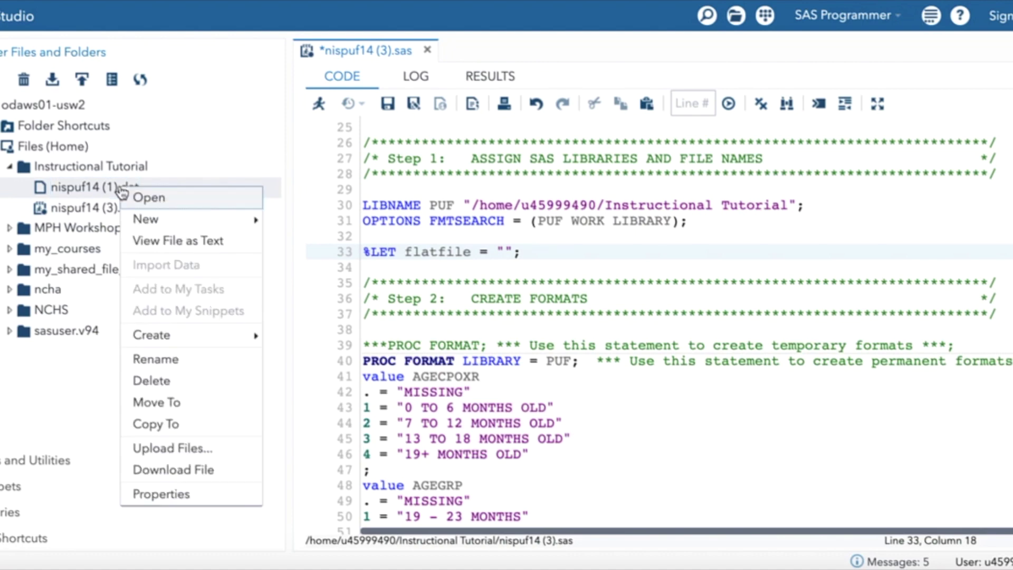
{"action": "left_click", "coordinate": [161, 493]}
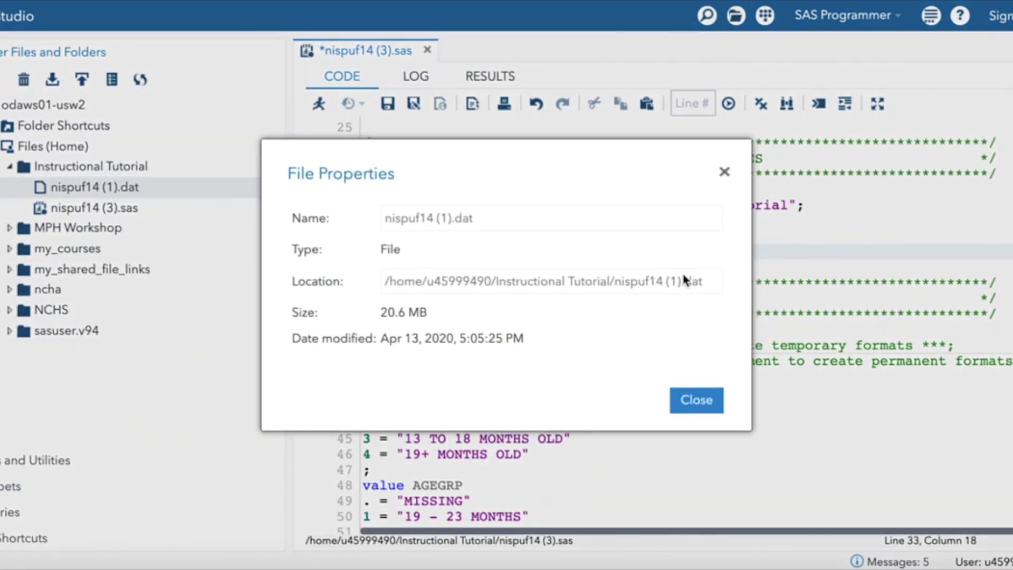
{"action": "left_click_drag", "start_coordinate": [703, 281], "coordinate": [370, 283]}
{"action": "key", "text": "ctrl+c"}
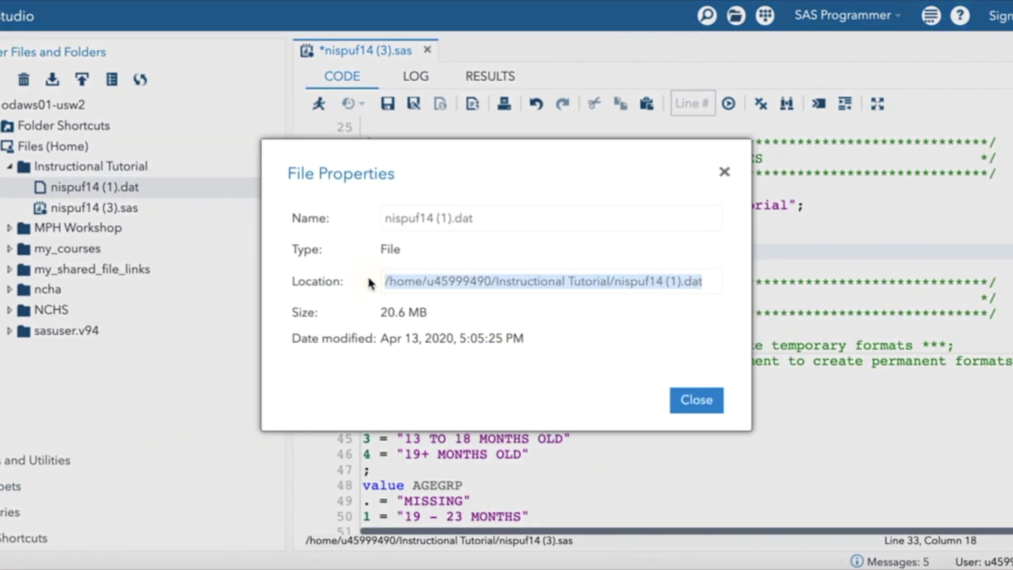
{"action": "left_click", "coordinate": [504, 251]}
{"action": "key", "text": "ctrl+v"}
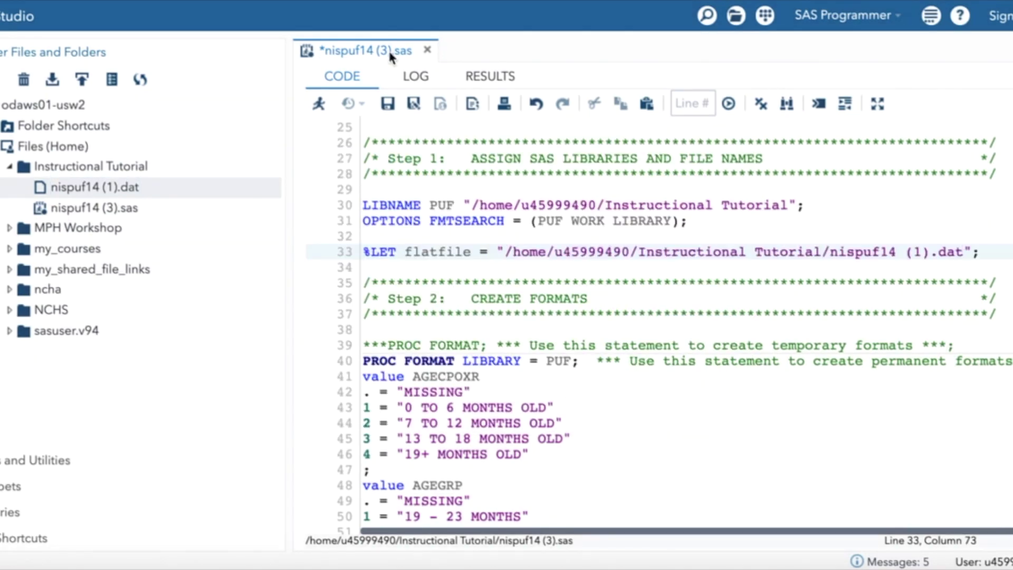